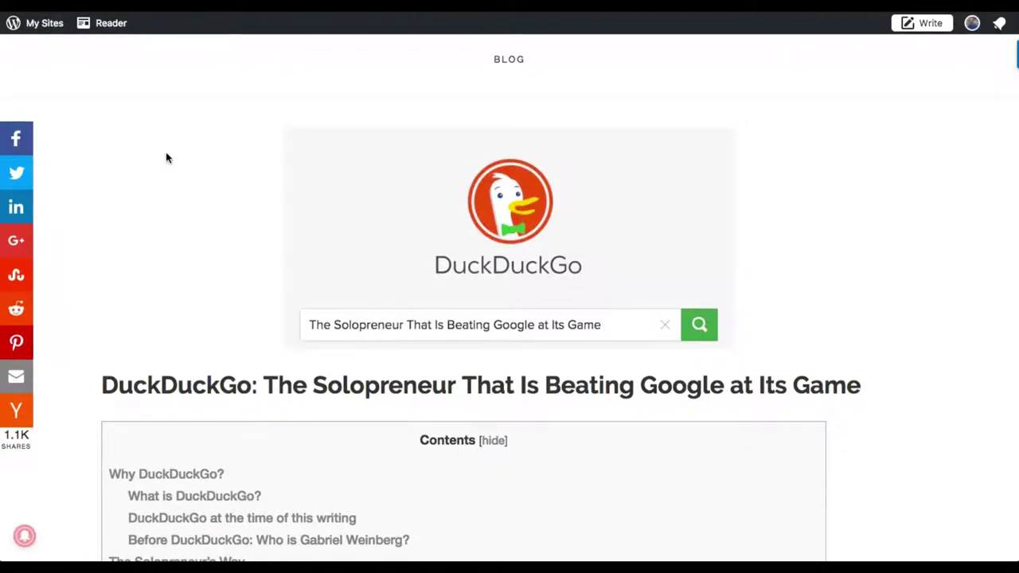
- Open the published post "DuckDuckGo: The Solopreneur That Is Beating Google at Its Game" for editing from the posts list
scroll(166, 158, down, 2)
scroll(167, 158, up, 2)
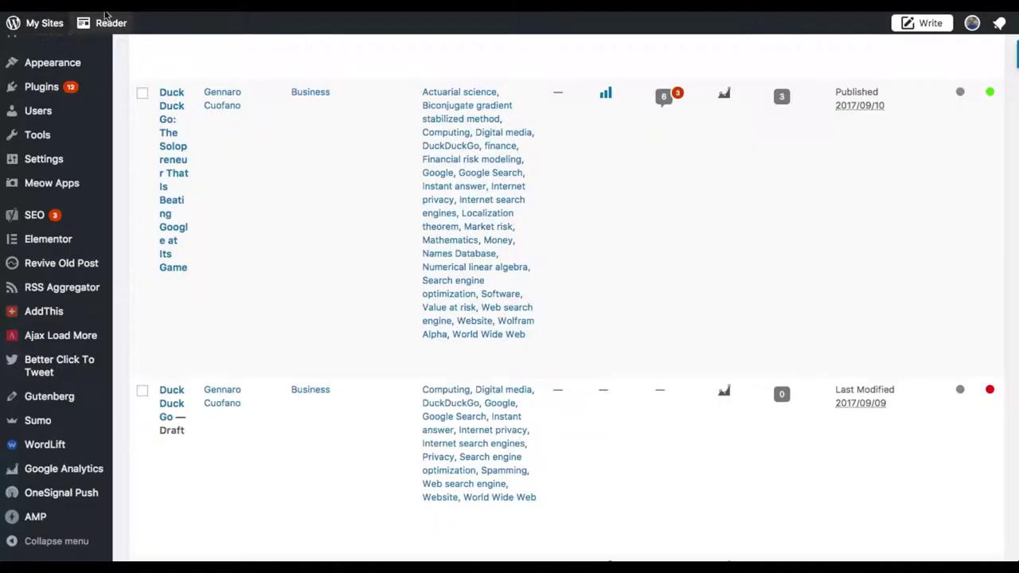
scroll(104, 153, up, 3)
mouse_move(66, 73)
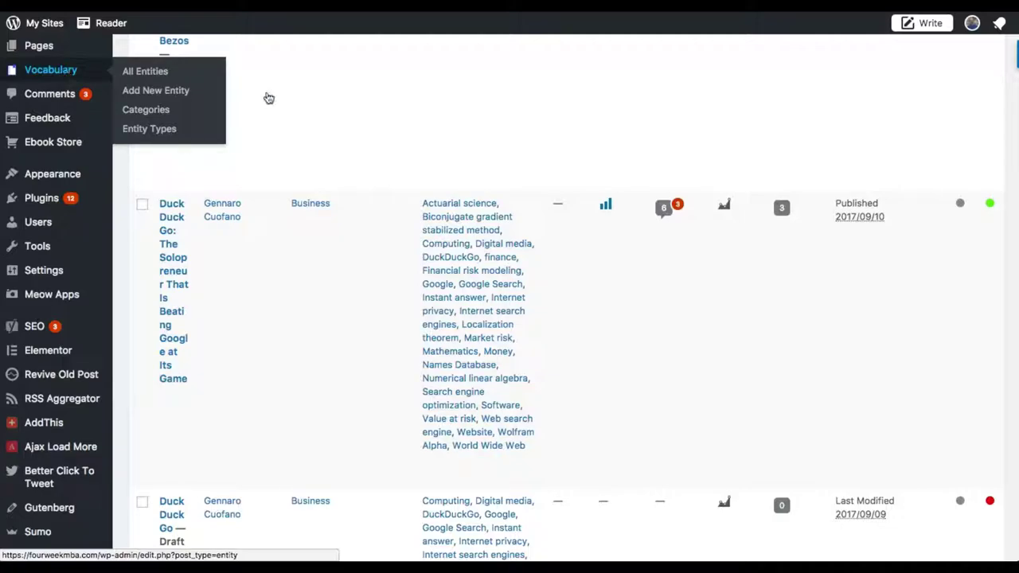
scroll(360, 191, up, 1)
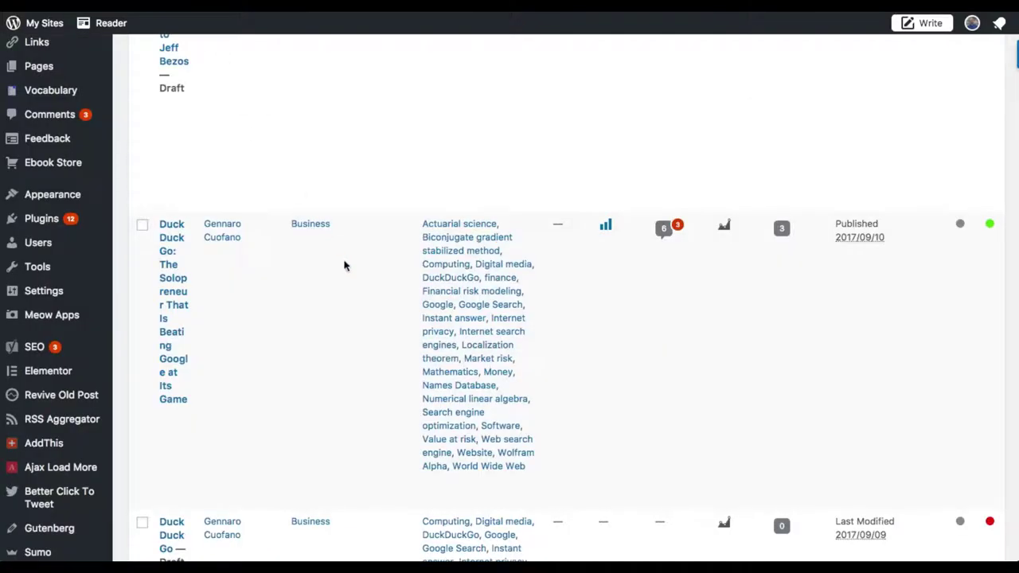
scroll(239, 319, down, 1)
click(168, 391)
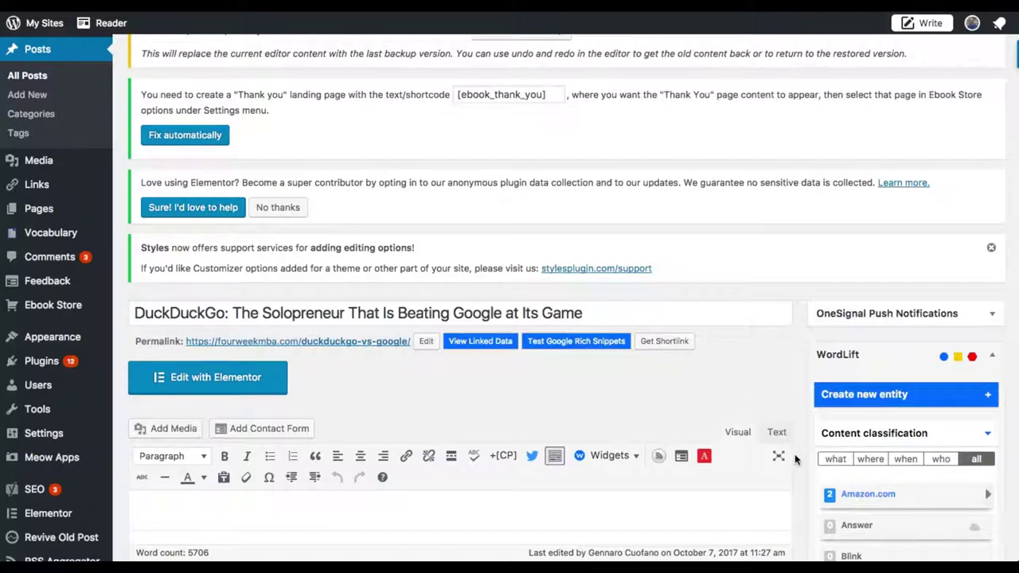
- Collapse the WordLift content classification section of the post
scroll(795, 460, down, 3)
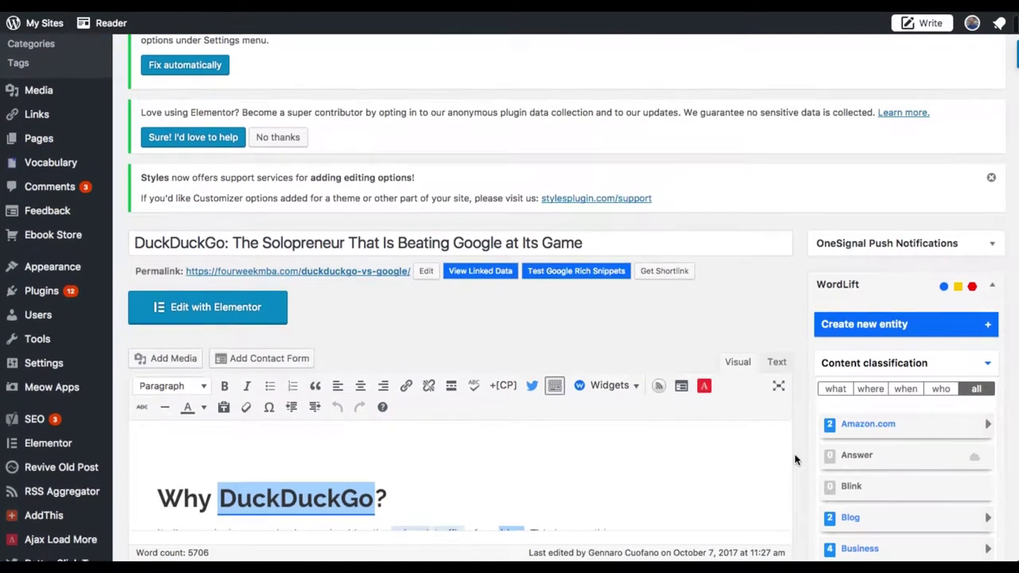
click(991, 365)
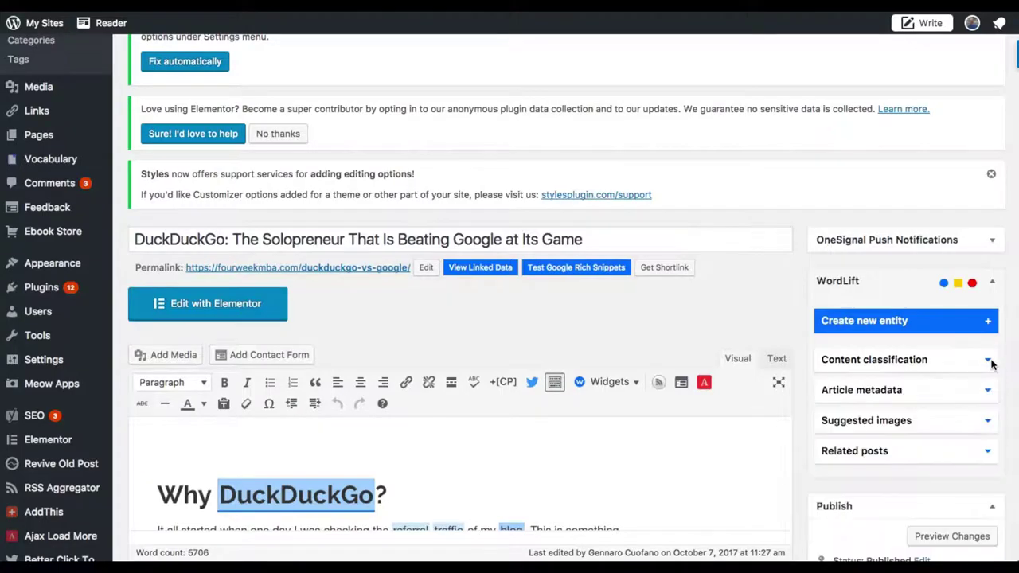
scroll(1006, 406, down, 1)
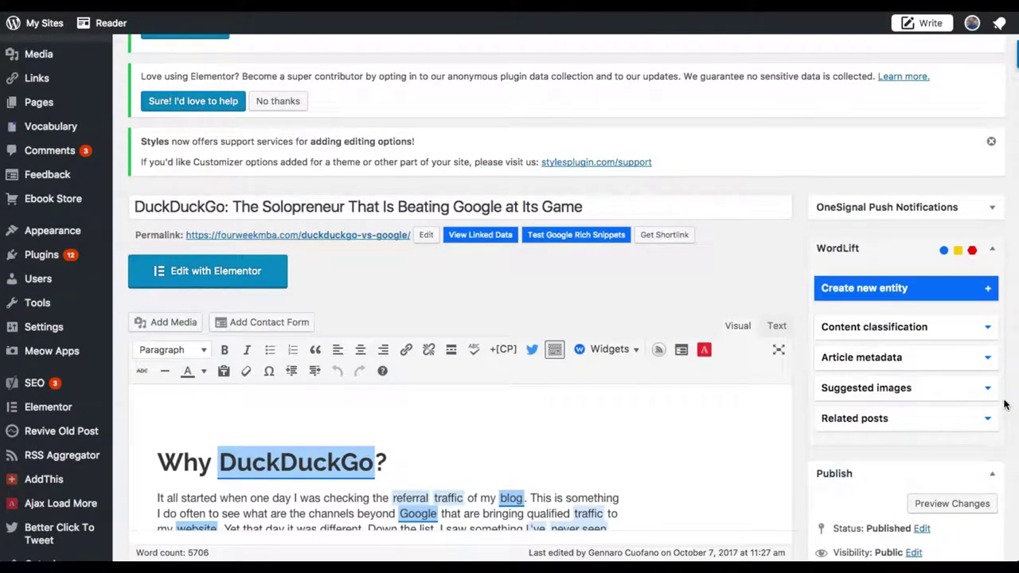
- Set the post's entity type to Organization
scroll(1004, 406, down, 4)
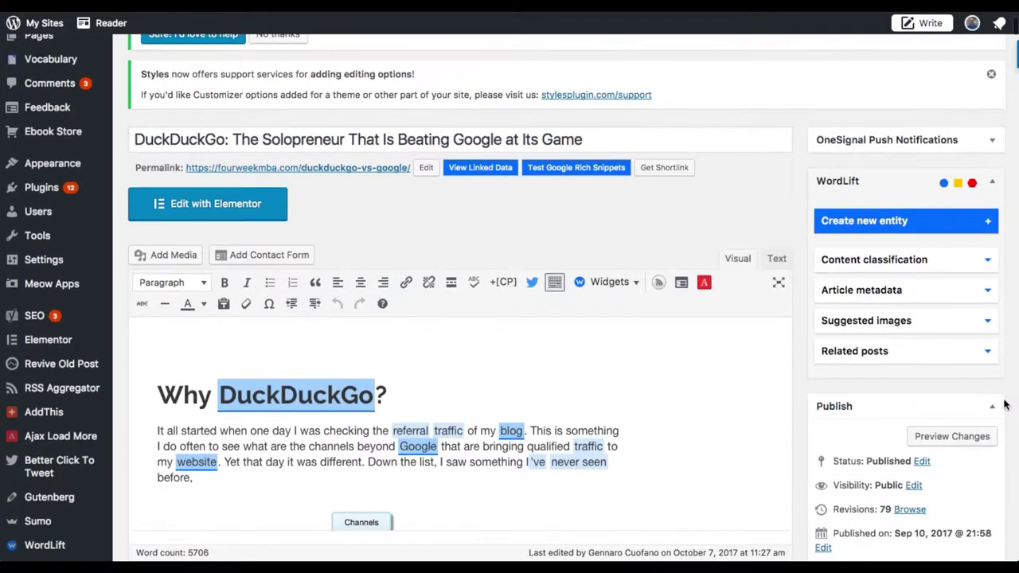
scroll(1004, 405, down, 10)
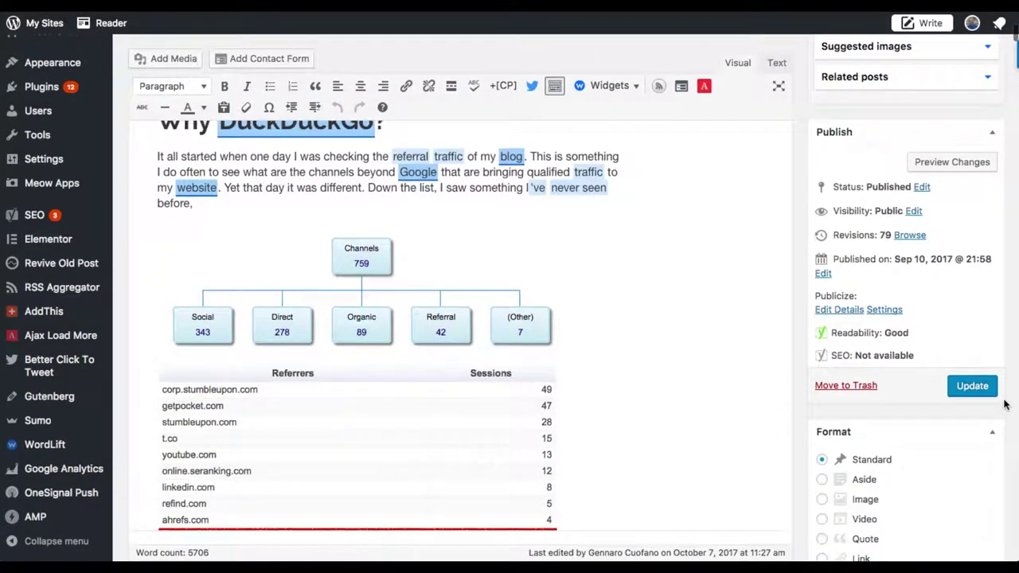
scroll(1004, 406, down, 15)
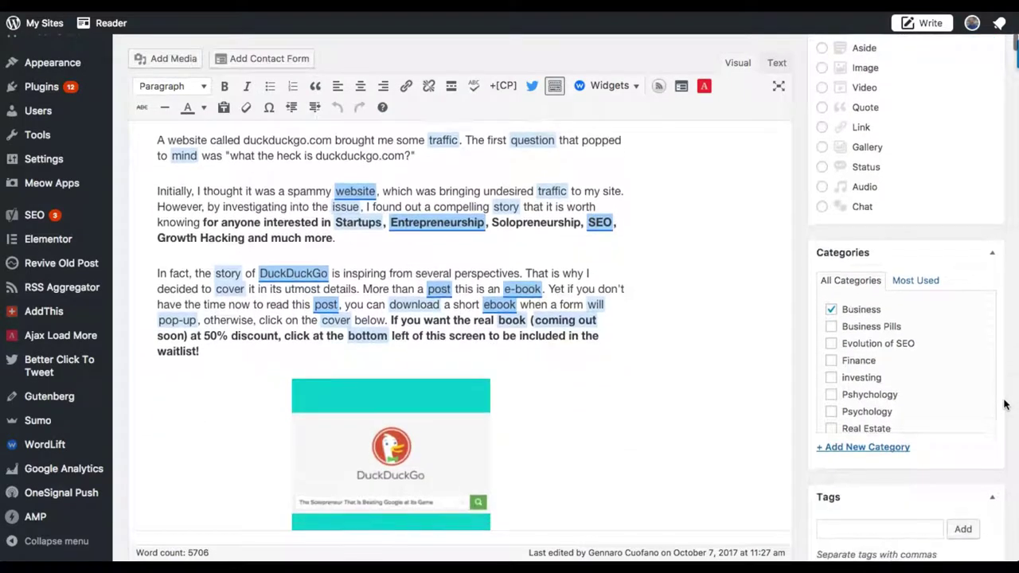
scroll(1005, 405, down, 17)
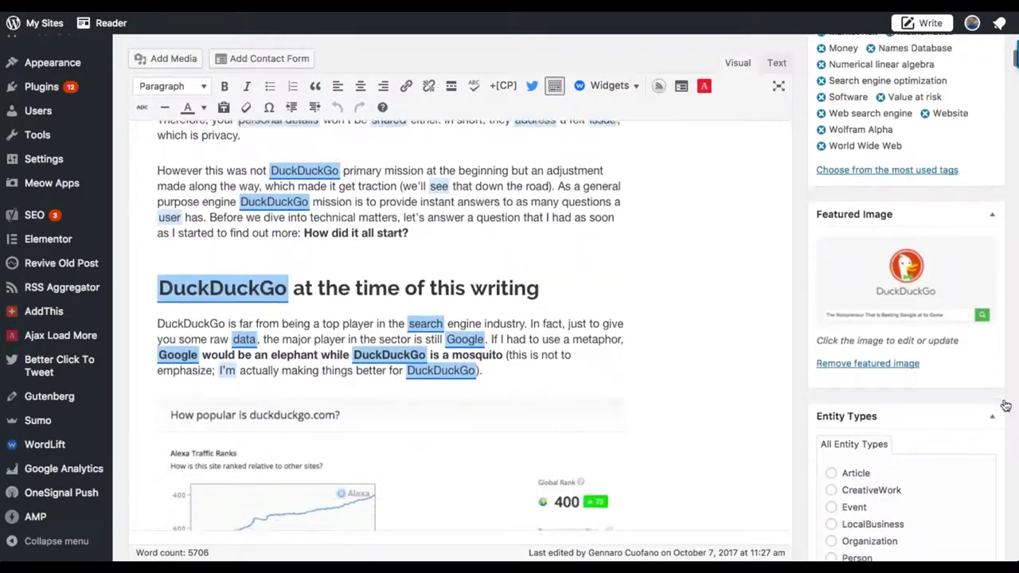
scroll(1005, 405, down, 3)
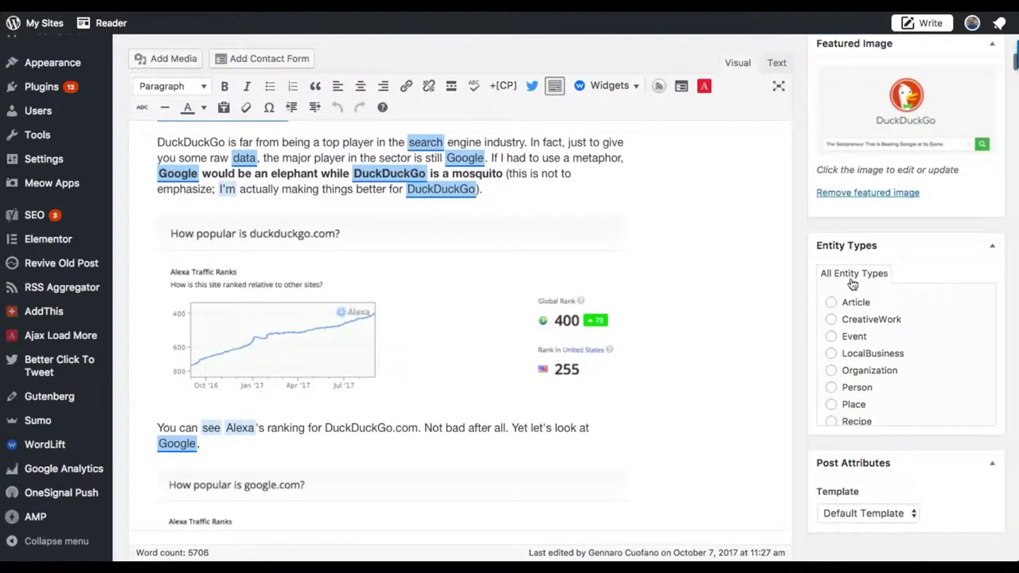
scroll(905, 403, down, 1)
scroll(906, 403, up, 1)
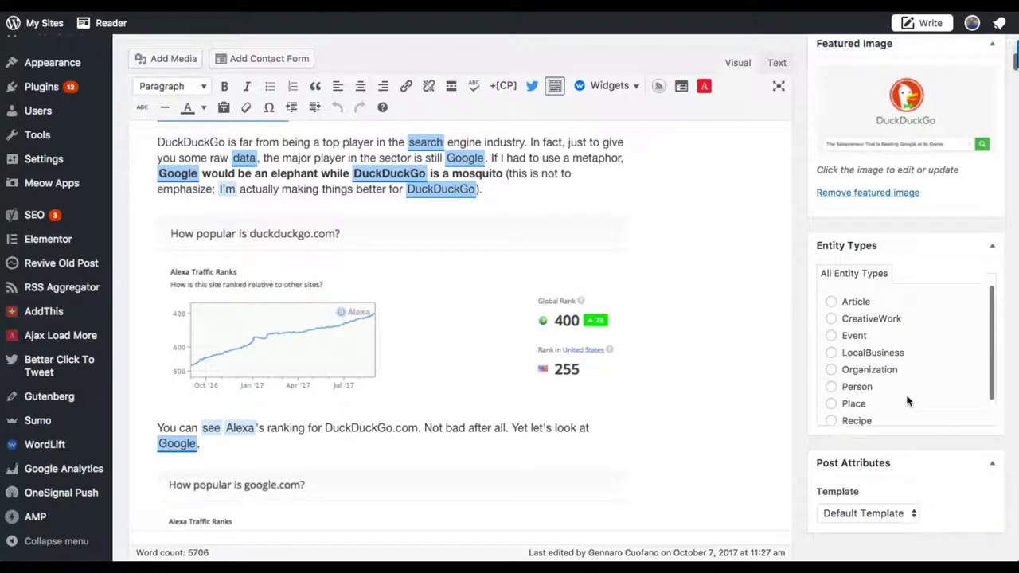
scroll(908, 401, down, 2)
scroll(907, 401, up, 3)
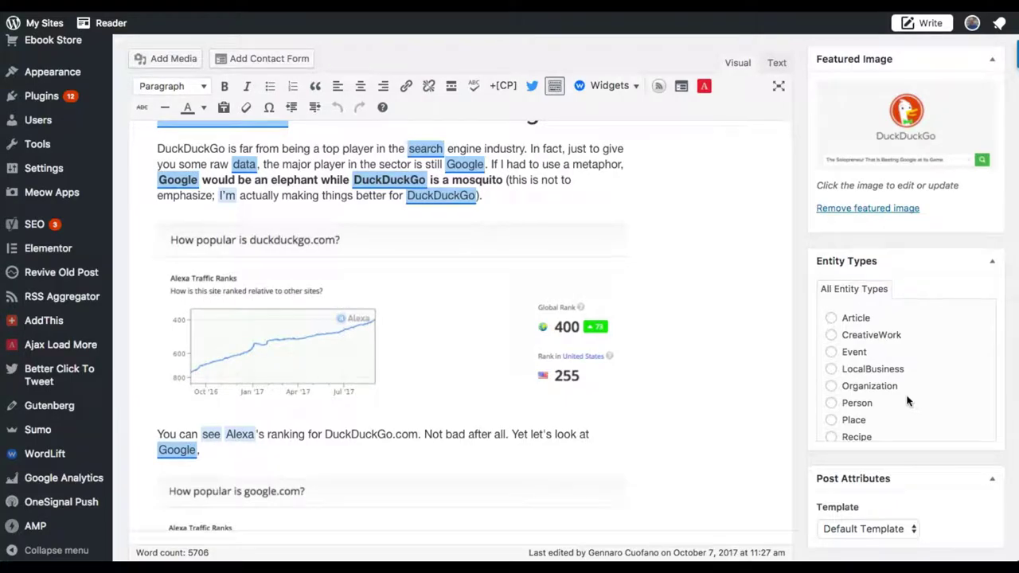
scroll(907, 401, down, 1)
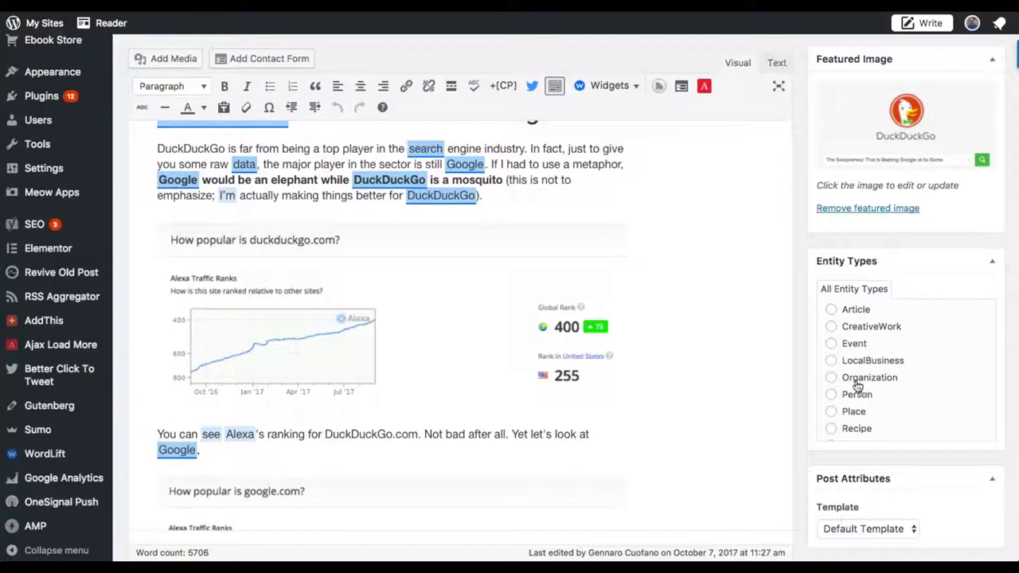
click(832, 379)
scroll(926, 394, up, 1)
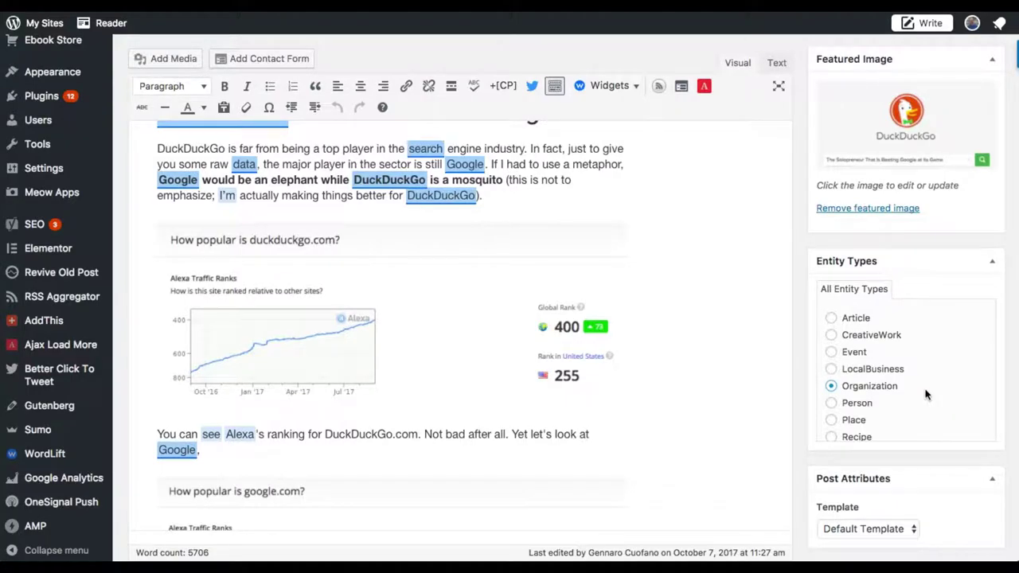
- Update the published post to save its entity type
scroll(926, 394, up, 15)
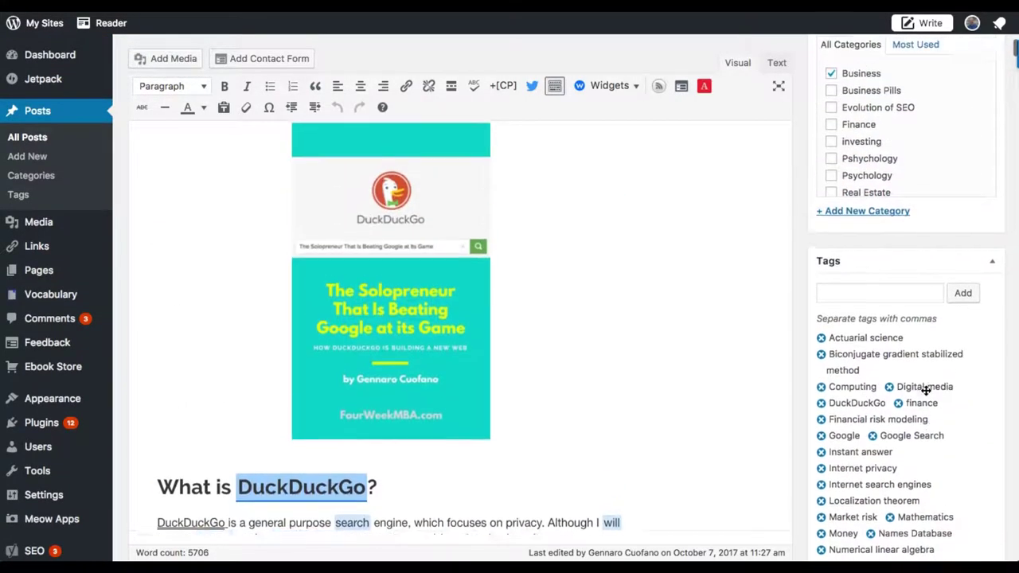
scroll(926, 391, up, 5)
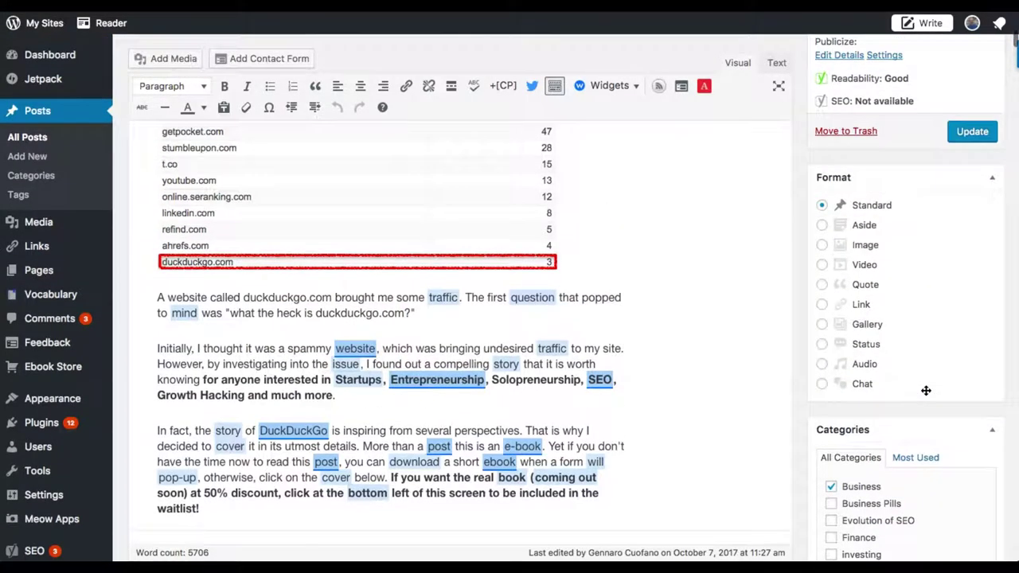
click(966, 133)
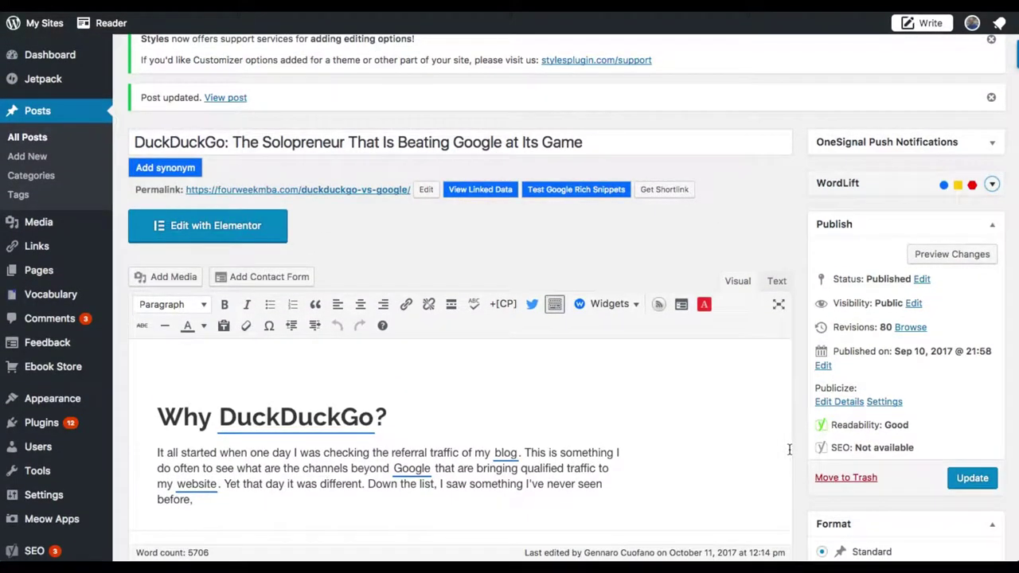
- Review the selected entity type on the updated post and go to the entity properties section below the article content
scroll(789, 450, down, 1)
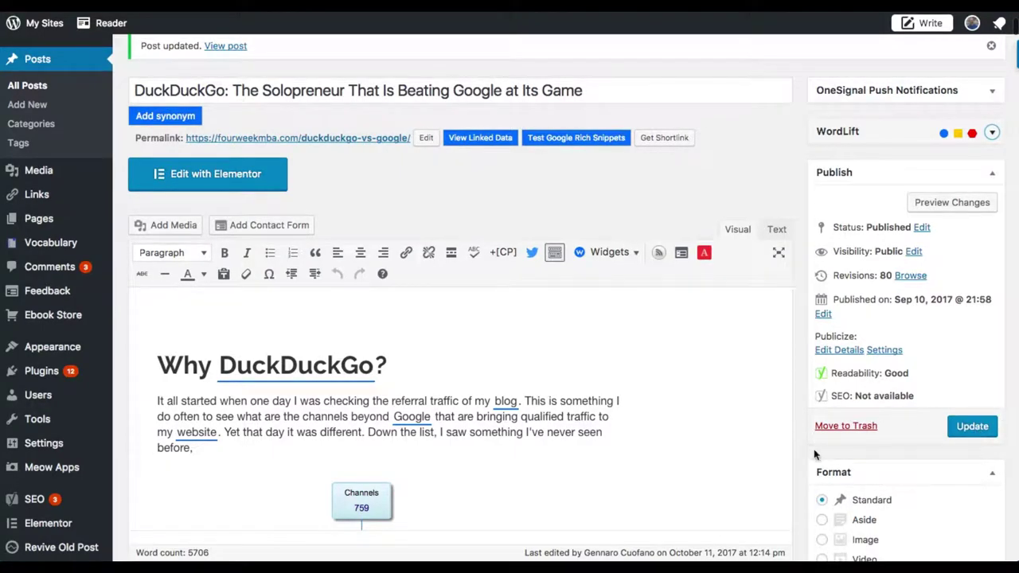
scroll(805, 458, down, 8)
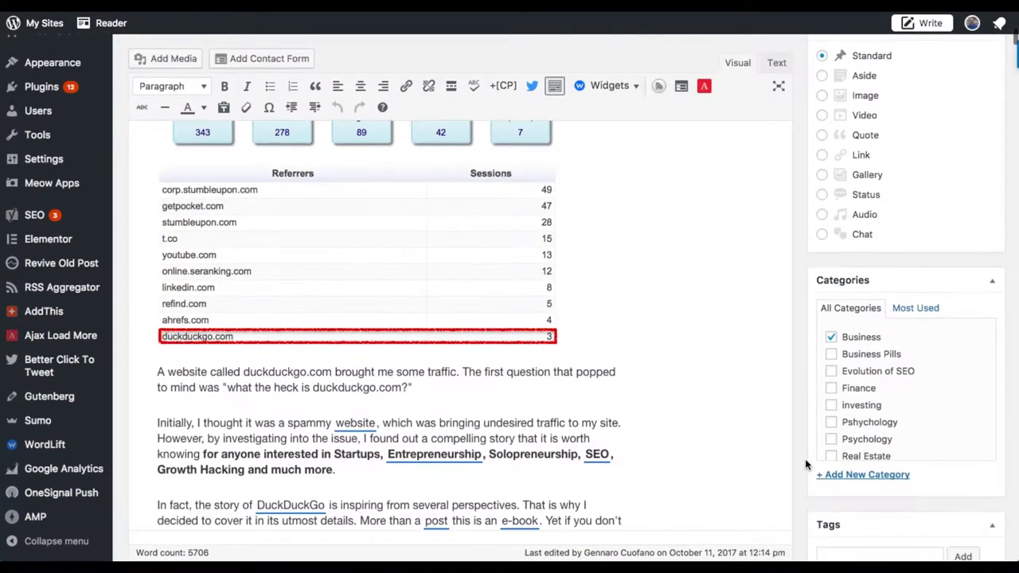
scroll(805, 458, down, 10)
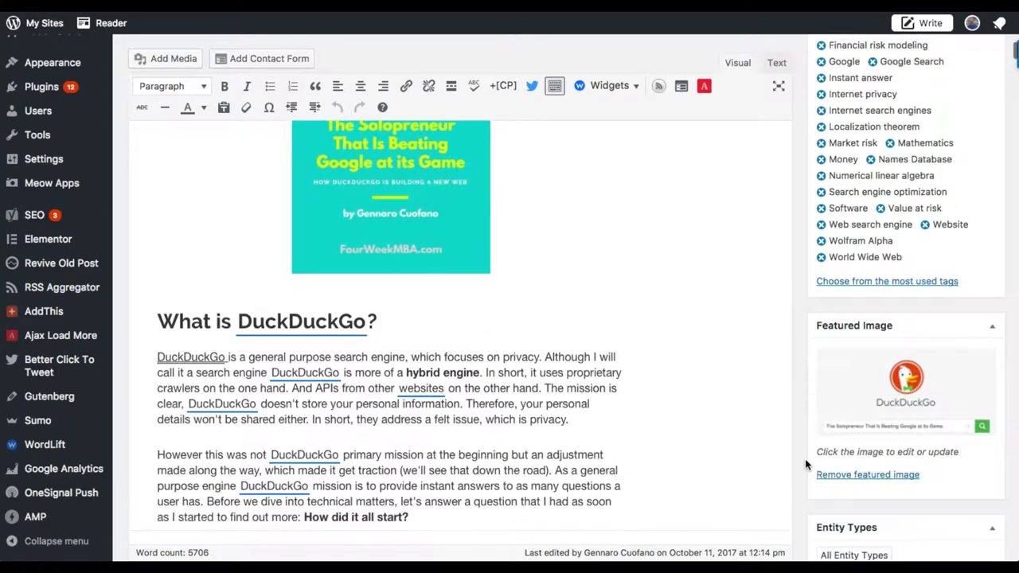
scroll(805, 459, down, 3)
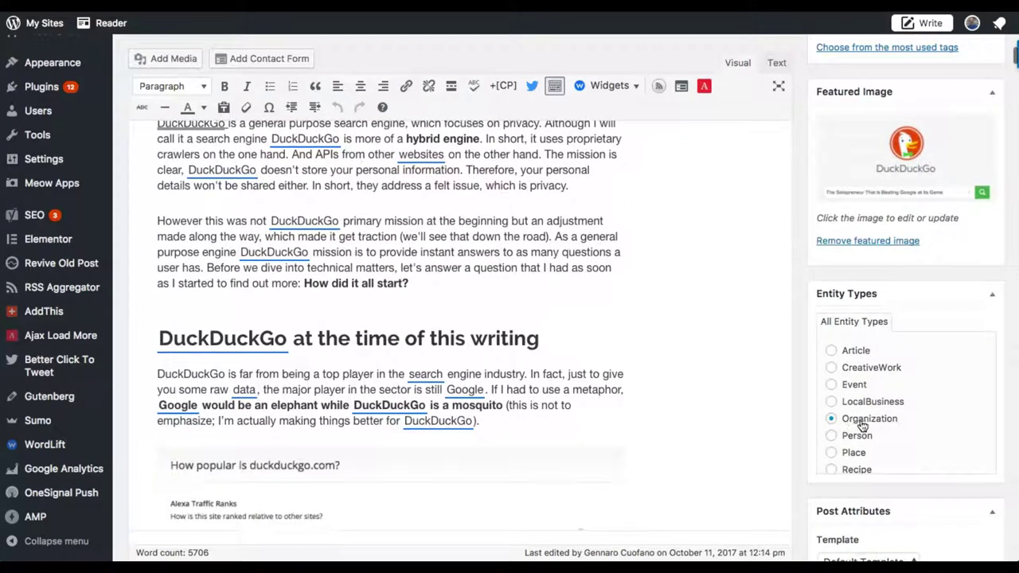
scroll(798, 451, down, 1)
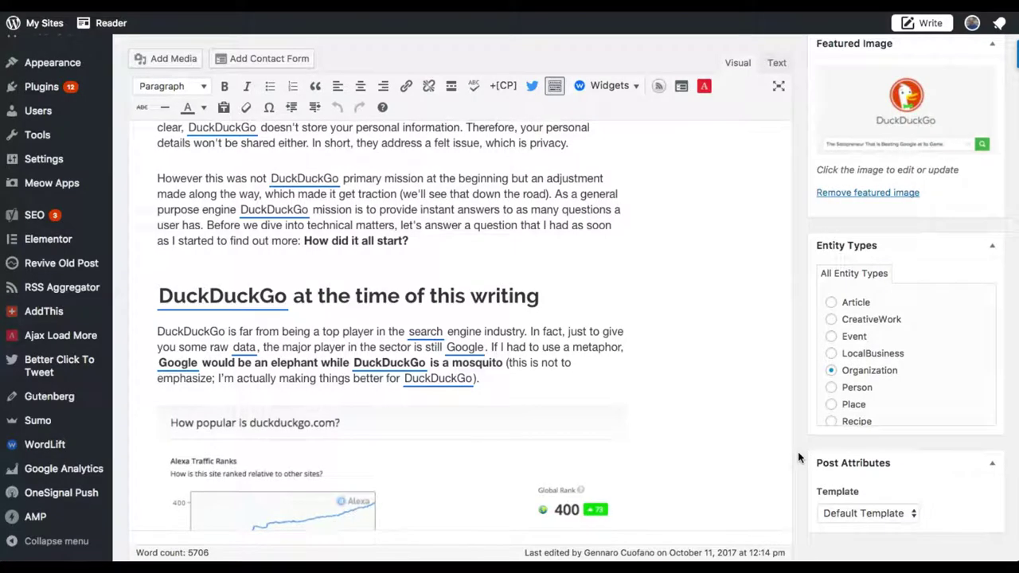
scroll(798, 452, down, 7)
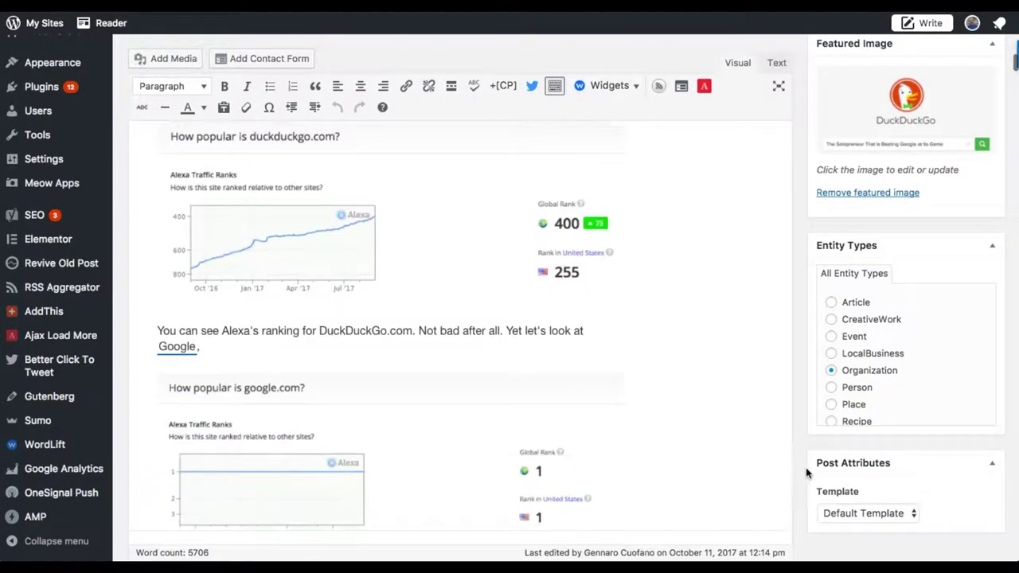
scroll(857, 450, down, 2)
scroll(951, 375, down, 6)
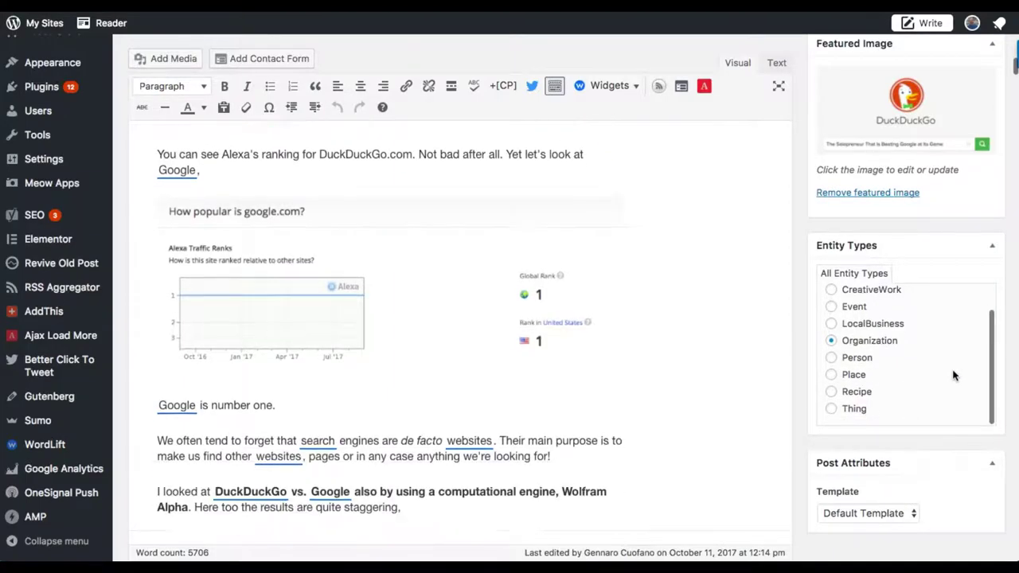
scroll(800, 462, down, 15)
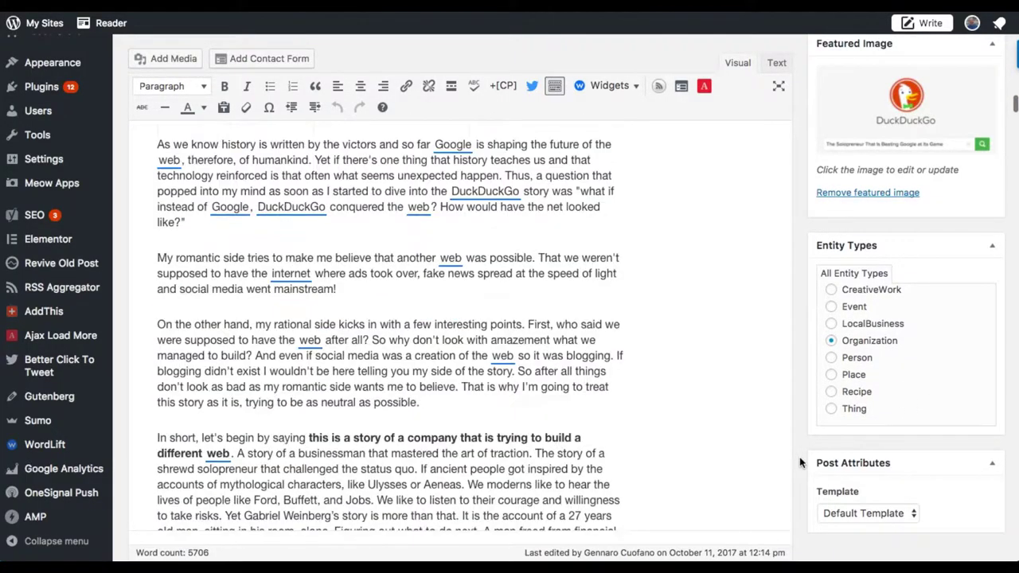
scroll(800, 462, down, 10)
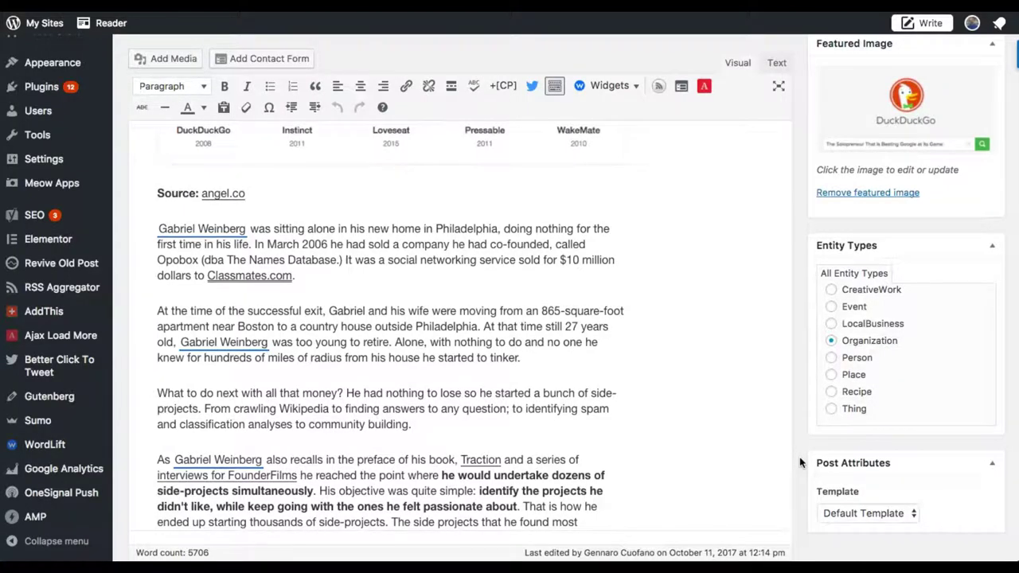
scroll(799, 457, down, 10)
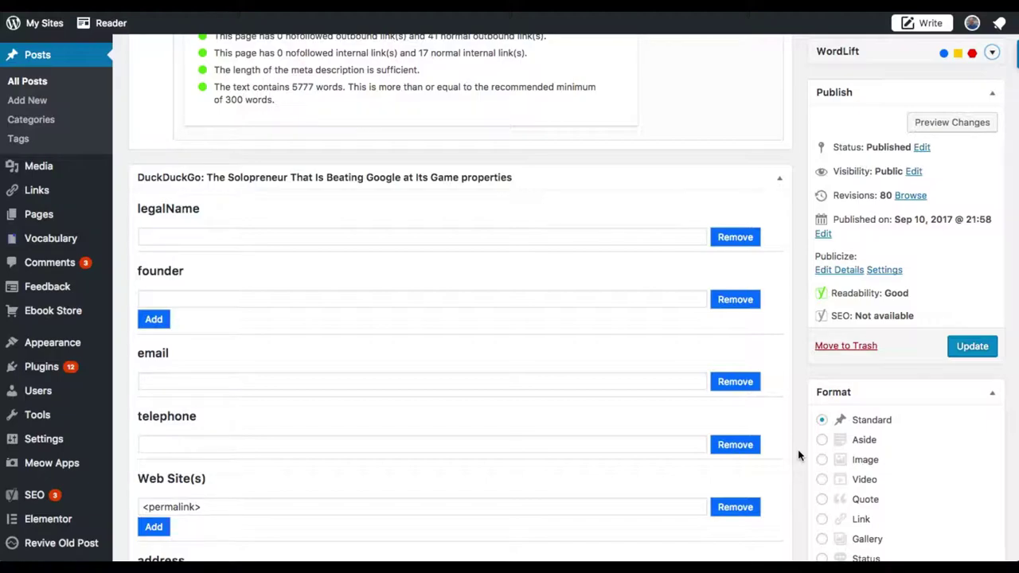
- Examine the organization property fields, from legalName, founder, email and telephone to Web Site(s), address and sameAs
scroll(798, 453, down, 1)
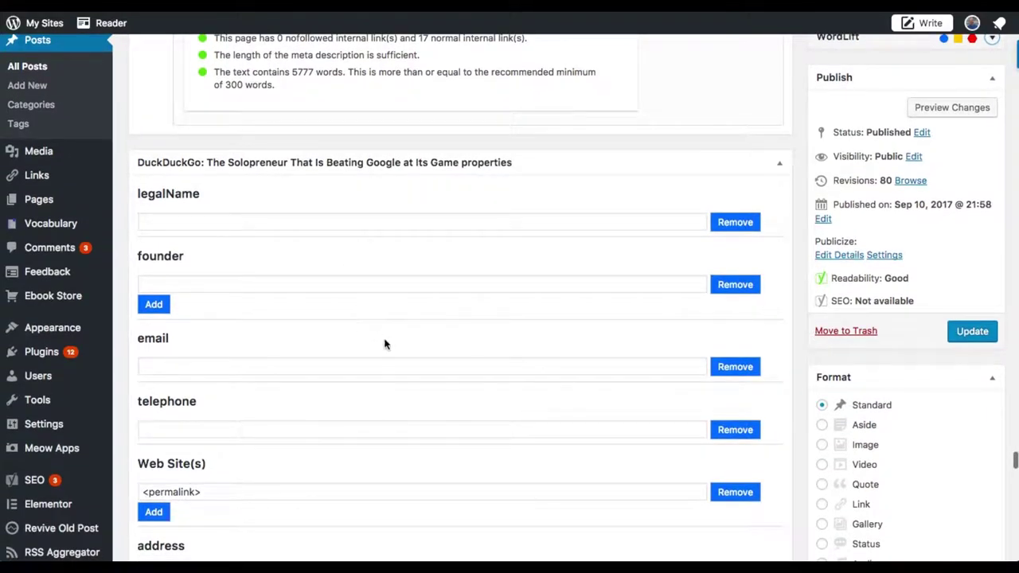
scroll(409, 341, down, 2)
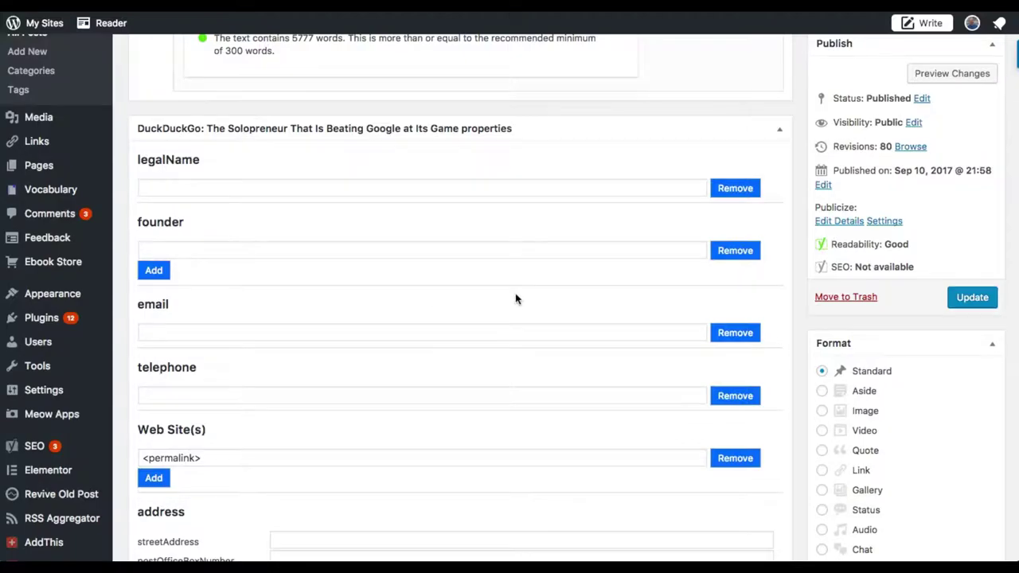
scroll(514, 297, down, 5)
scroll(516, 298, up, 3)
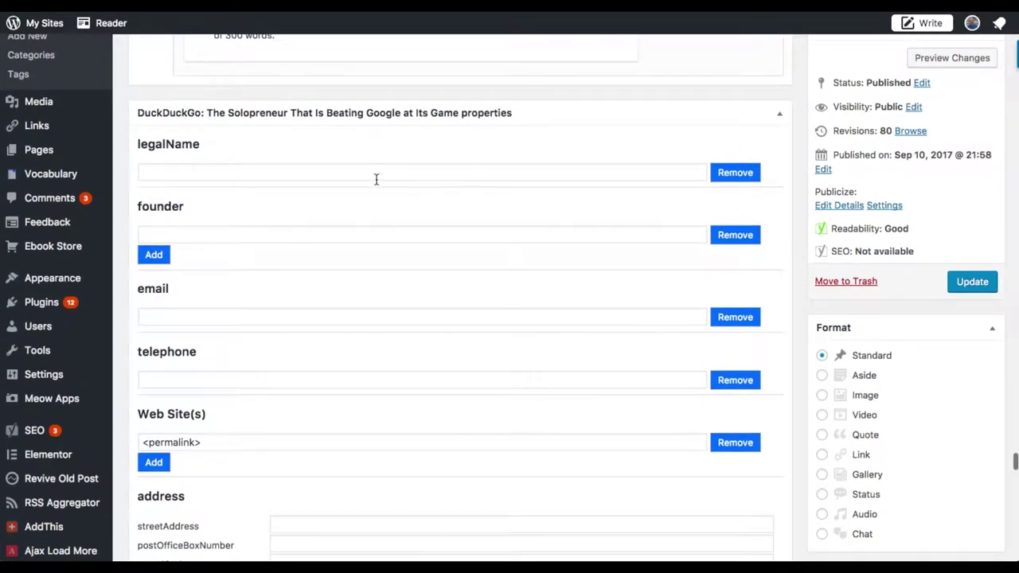
scroll(507, 278, down, 5)
scroll(507, 274, down, 2)
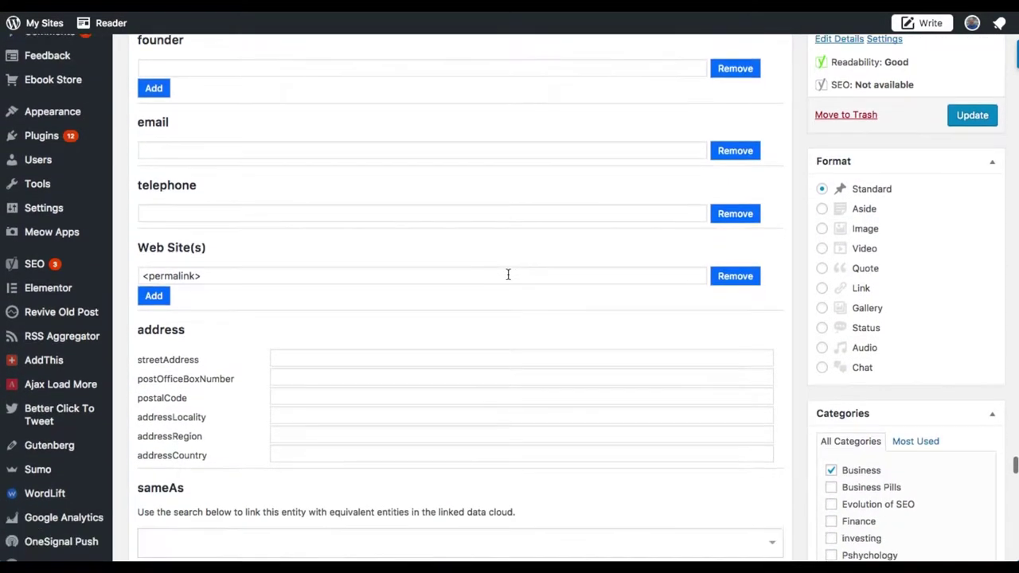
scroll(537, 307, down, 1)
scroll(537, 307, up, 5)
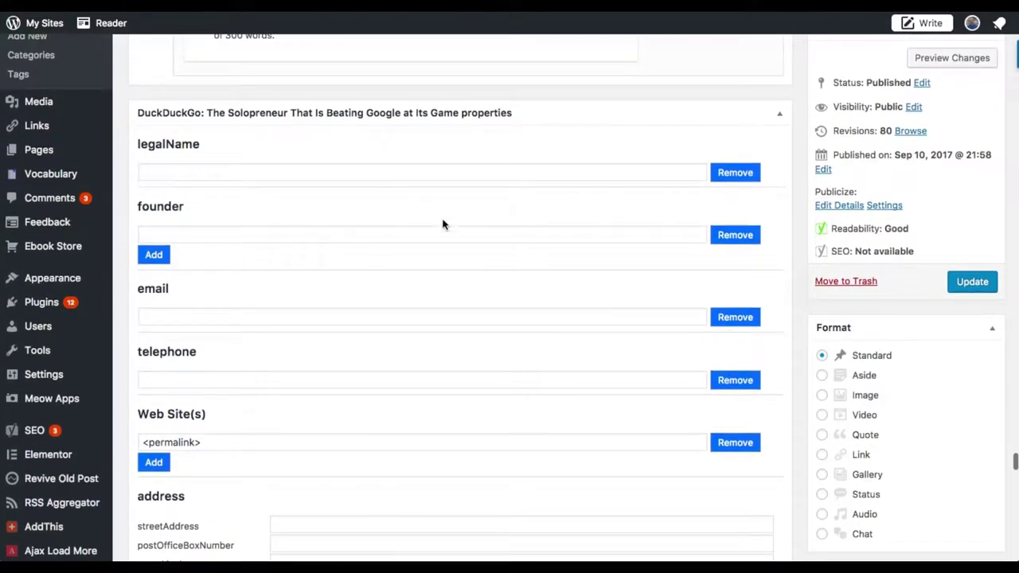
scroll(451, 229, down, 3)
scroll(451, 229, down, 3)
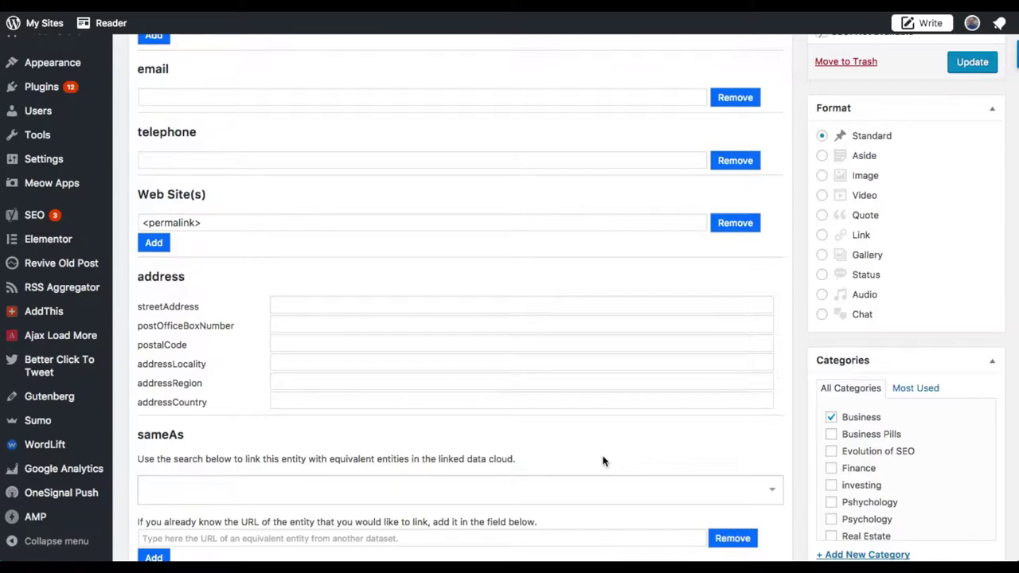
- Search the linked data cloud for duckduckgo in the sameAs property and link the entity to the DuckDuckGo Internet search engine match
scroll(602, 461, down, 2)
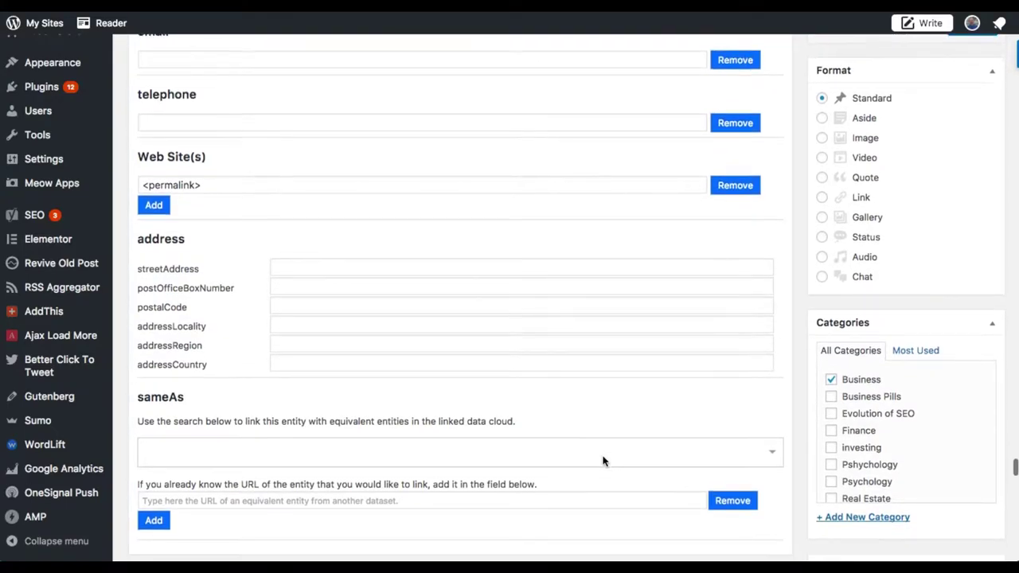
click(531, 430)
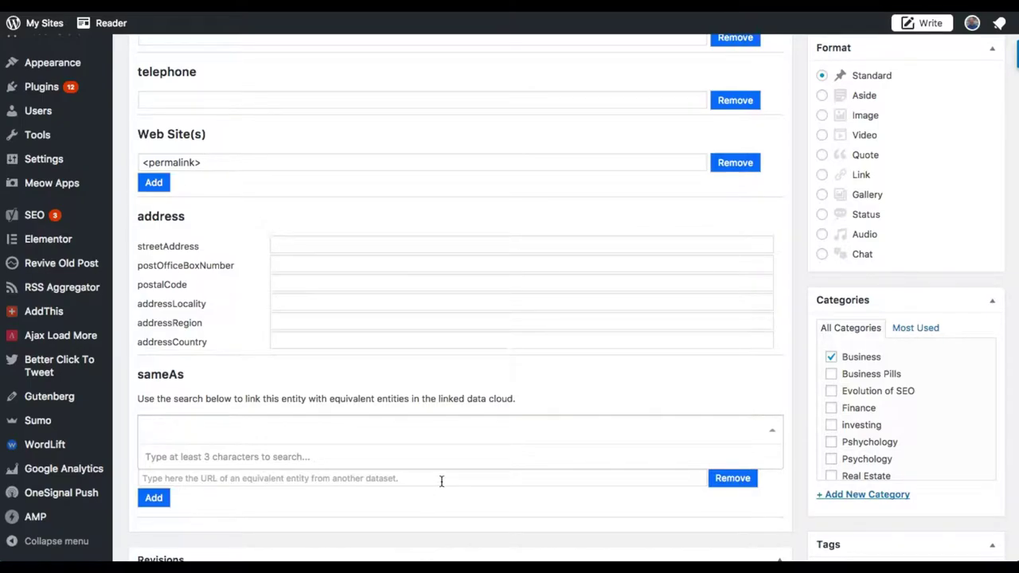
scroll(441, 481, down, 1)
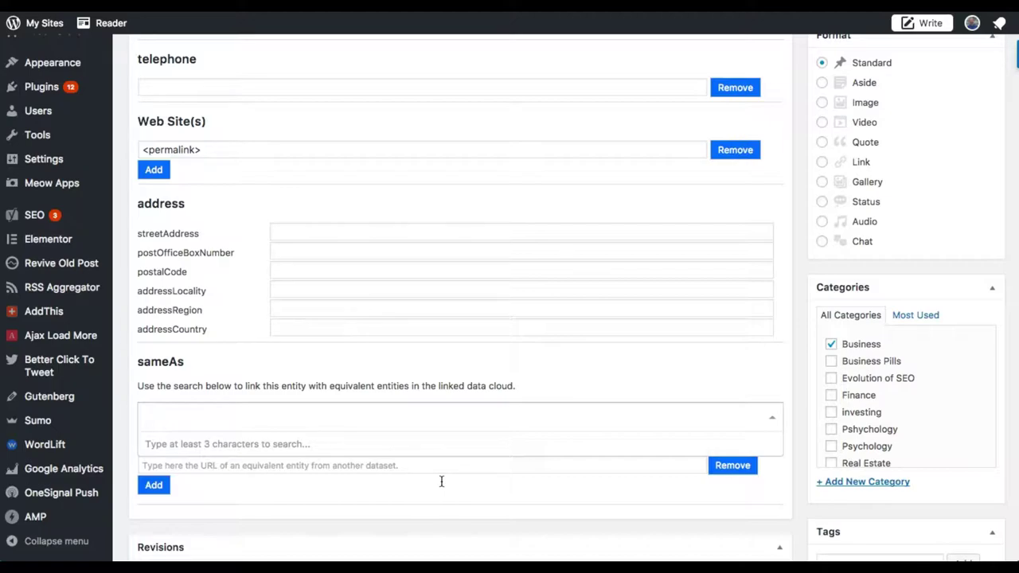
text(duckduckgo)
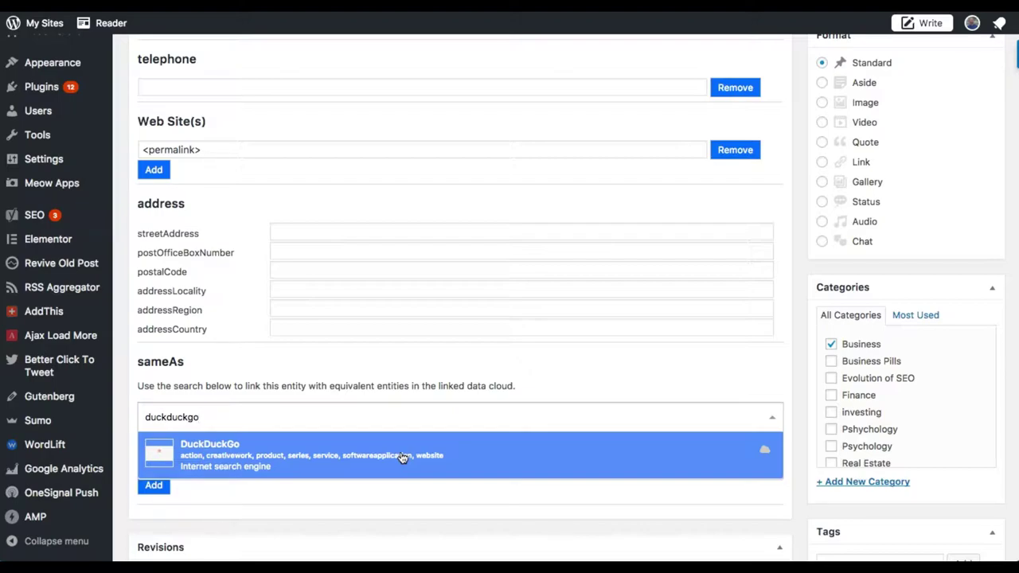
click(438, 465)
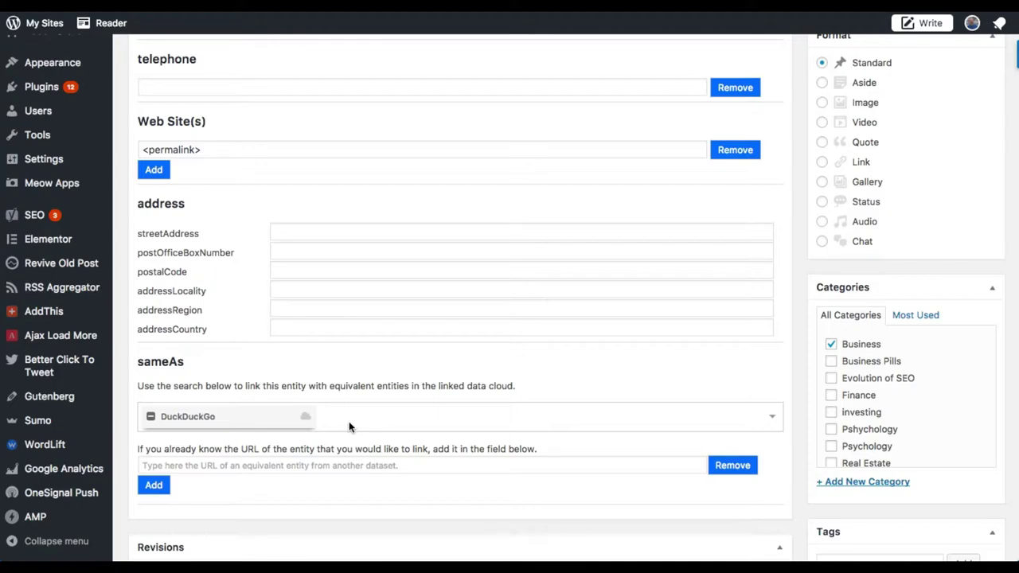
- Update the published post to save its sameAs link and check the equivalent-entity URLs in the sameAs property
scroll(867, 346, up, 15)
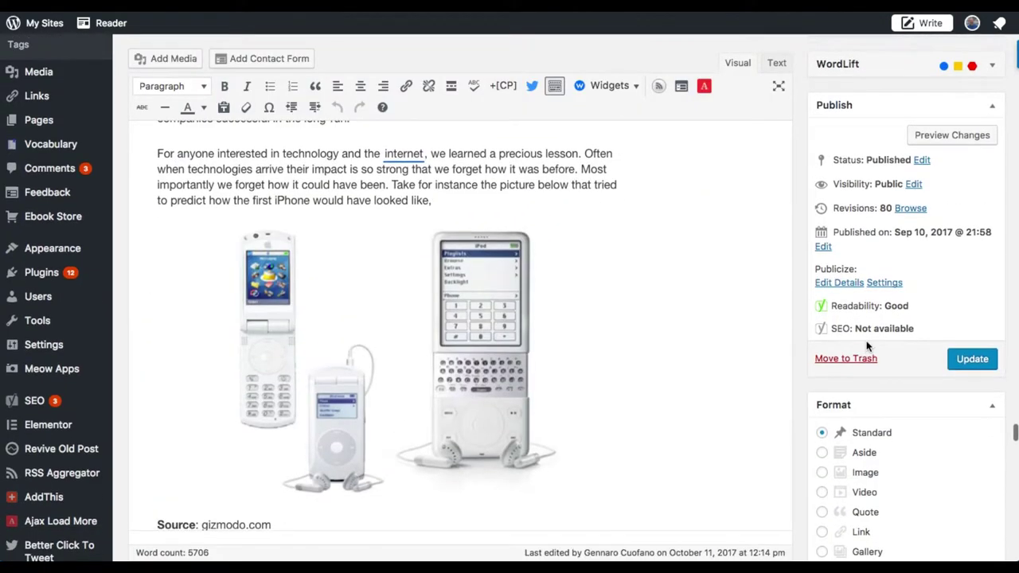
click(964, 360)
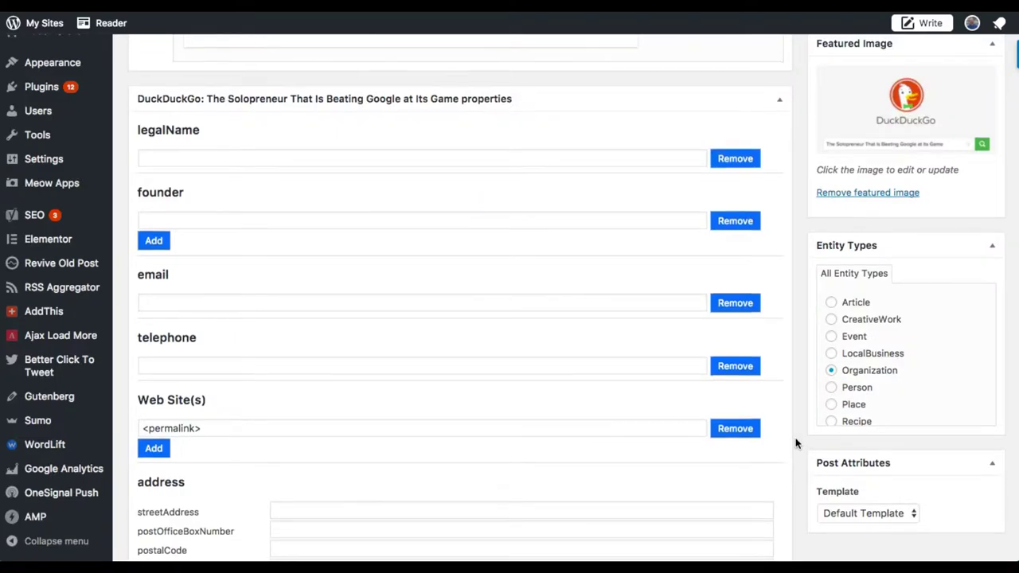
scroll(796, 443, down, 2)
scroll(796, 443, down, 8)
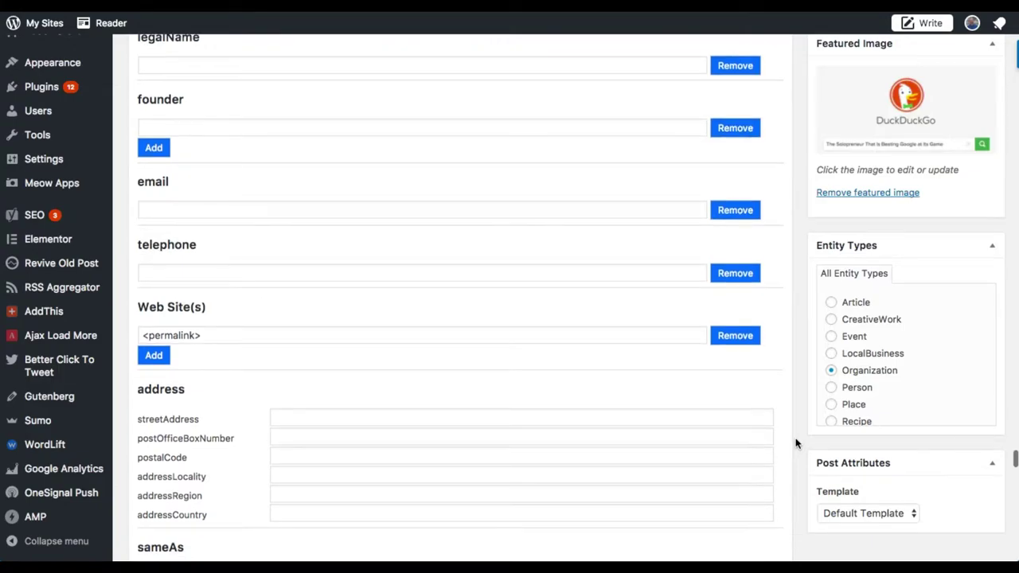
scroll(796, 444, down, 2)
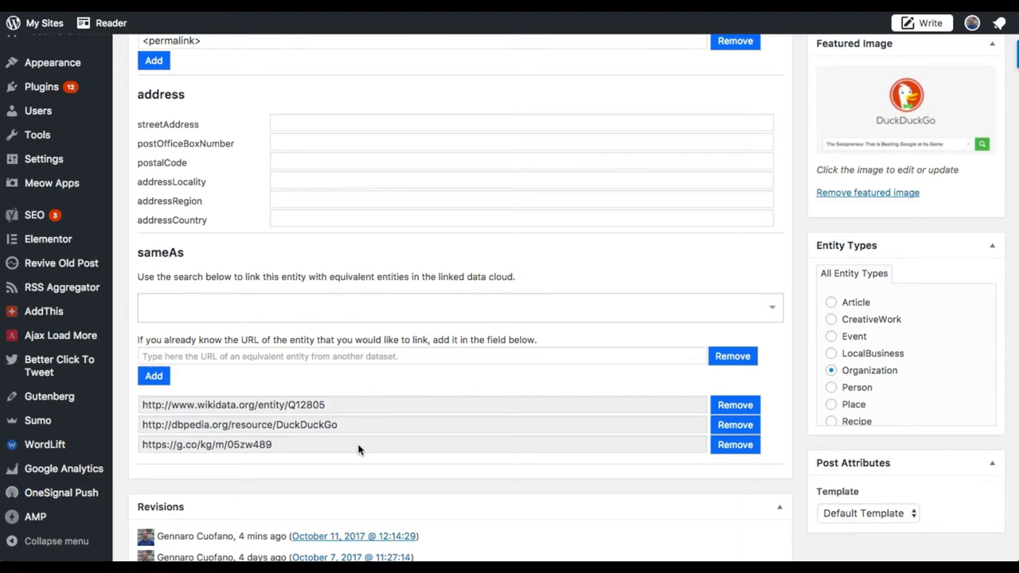
scroll(399, 430, up, 5)
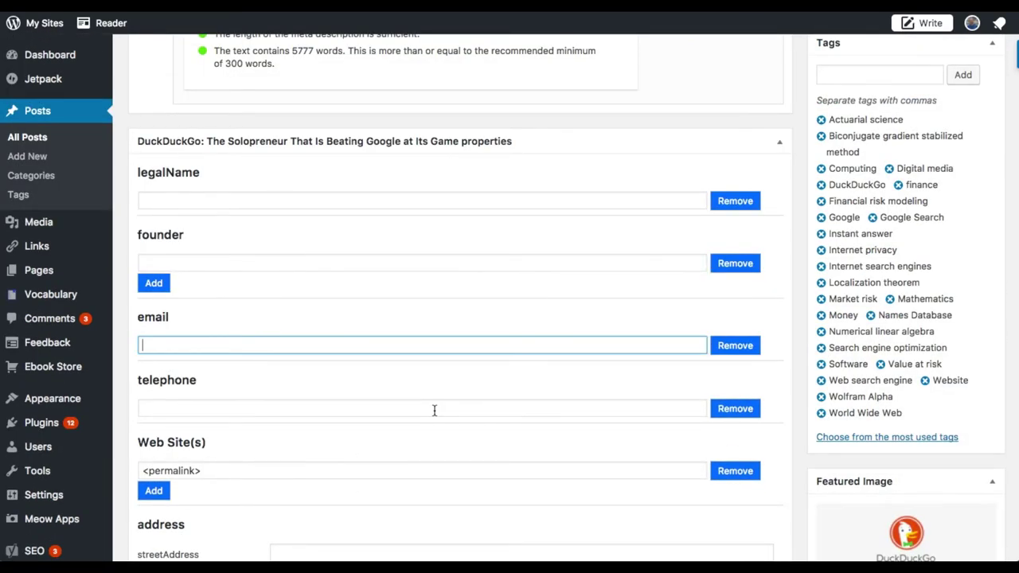